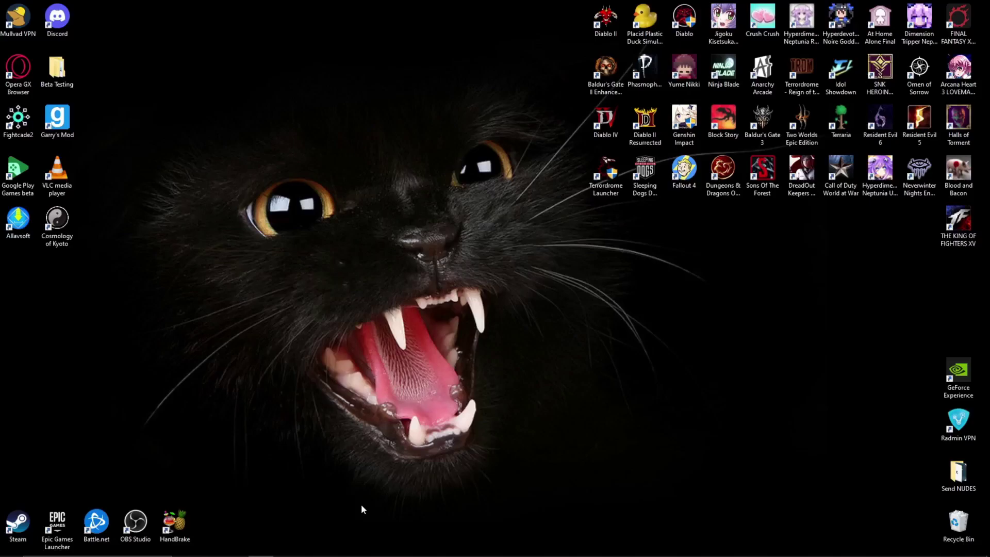
Step: Open Windows' Bluetooth & other devices settings by searching 'blu' from Start
key("super")
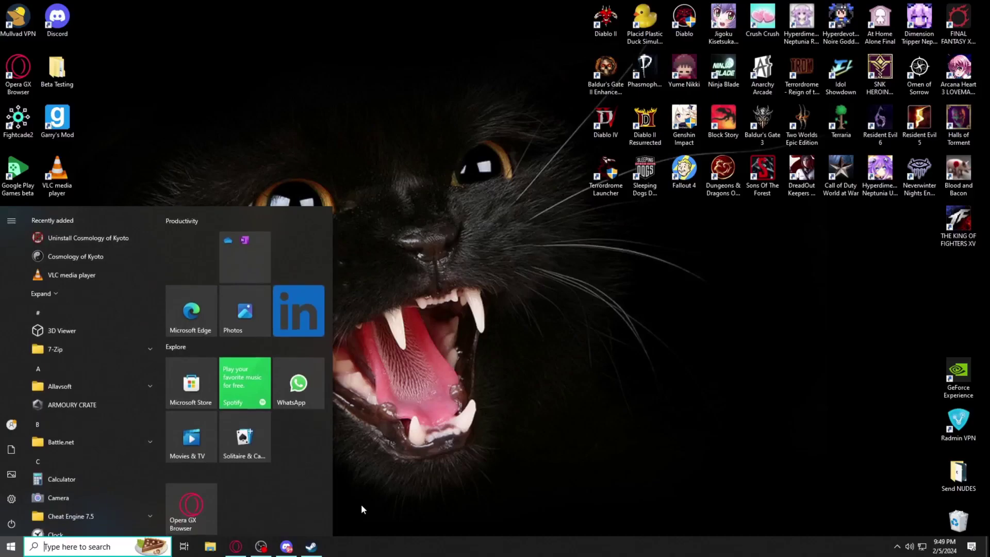
type("blue")
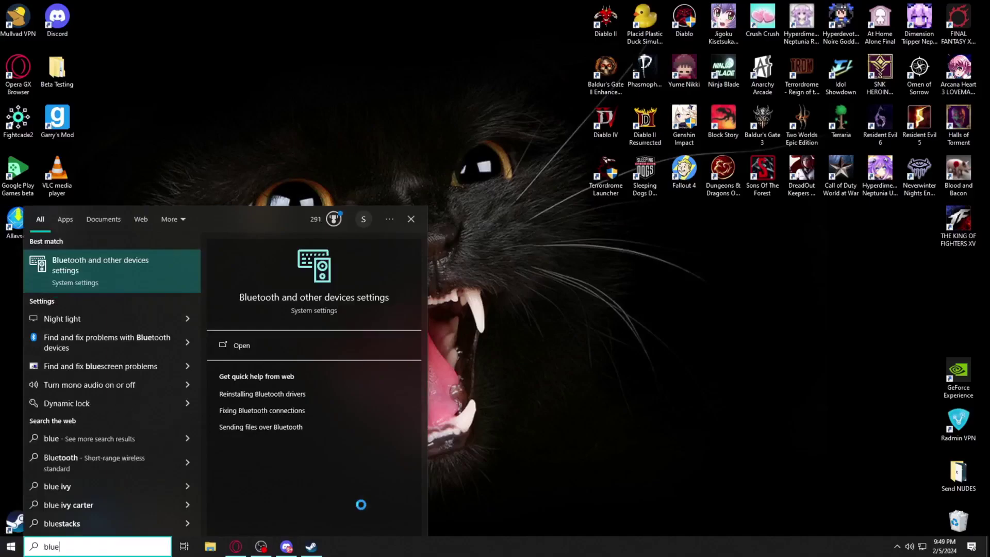
key("Return")
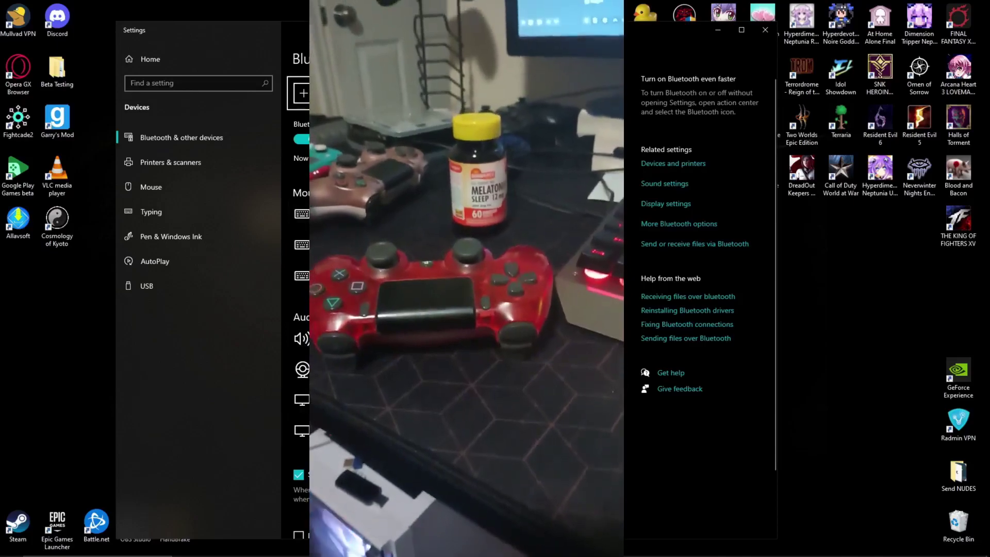
Step: Pair the Wireless Controller over Bluetooth and dismiss the Connected confirmation
left_click(375, 93)
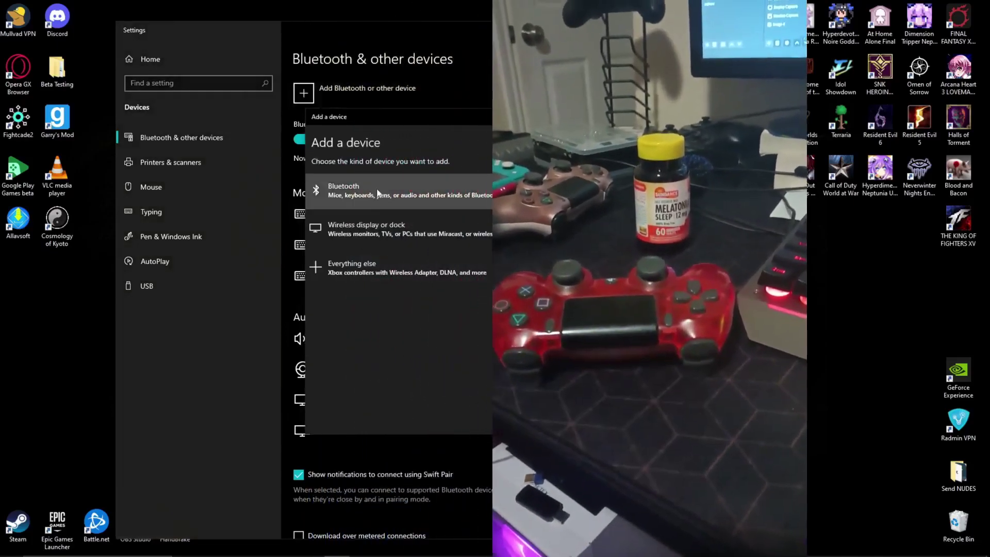
left_click(378, 195)
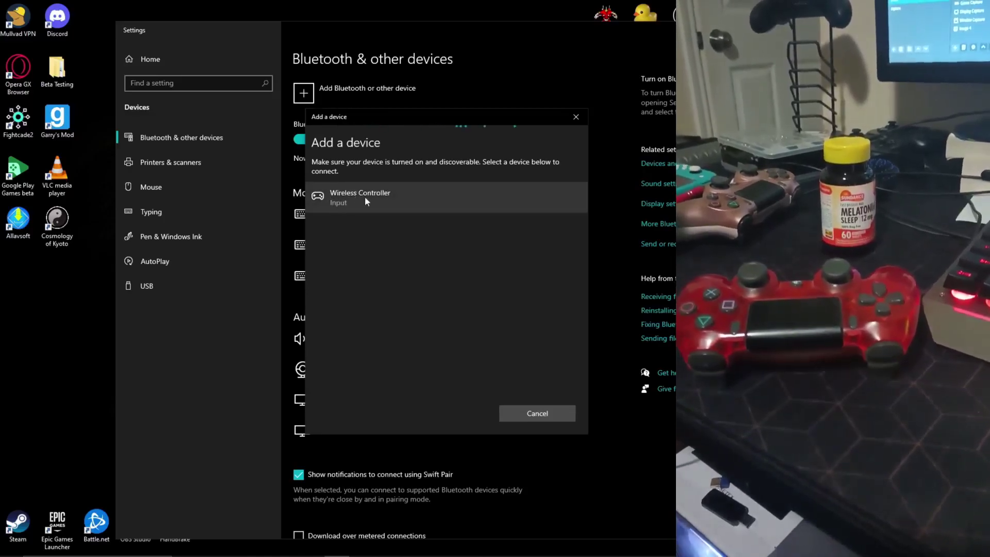
left_click(358, 197)
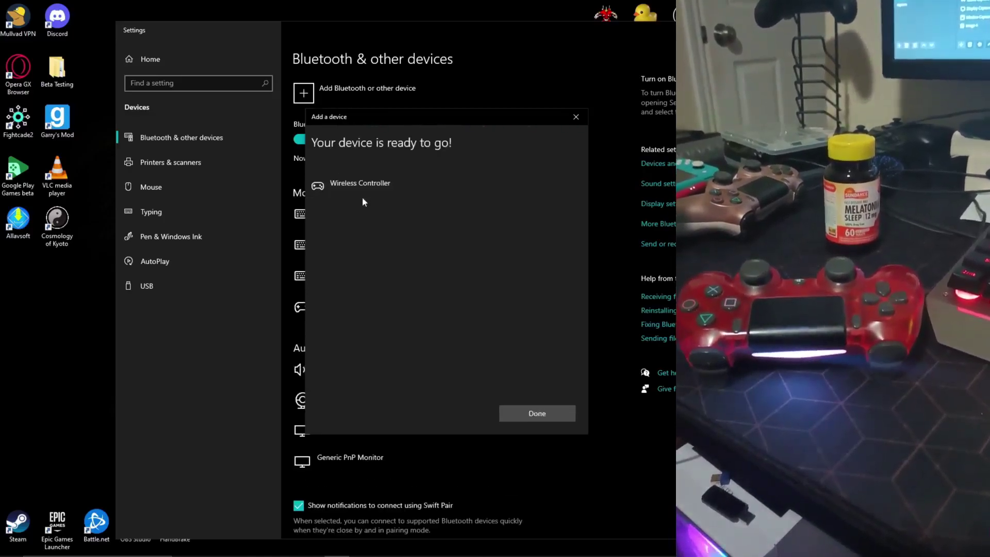
left_click(553, 413)
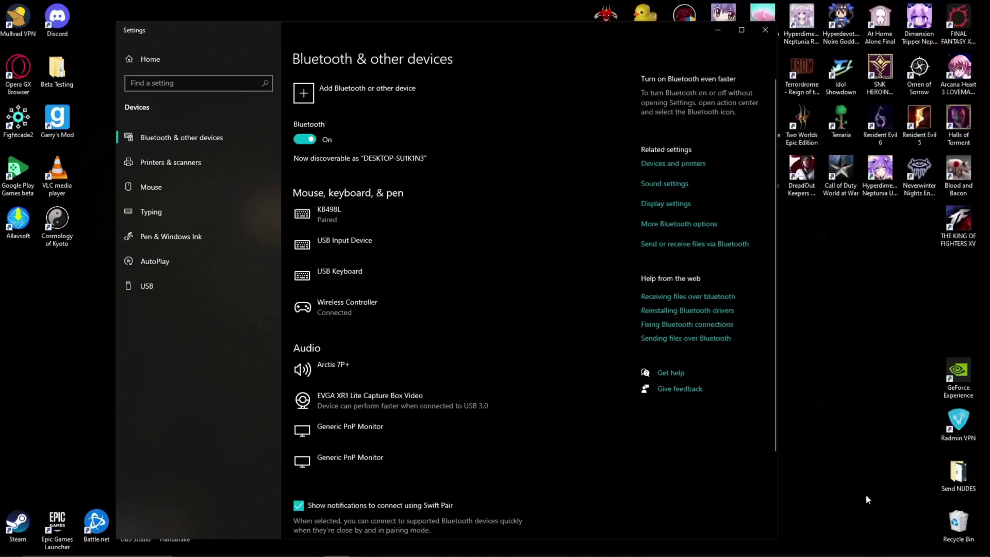
Step: Close Settings and add mhf.exe from Monster Hunter Frontier Online to Steam as a non-Steam game
left_click(768, 33)
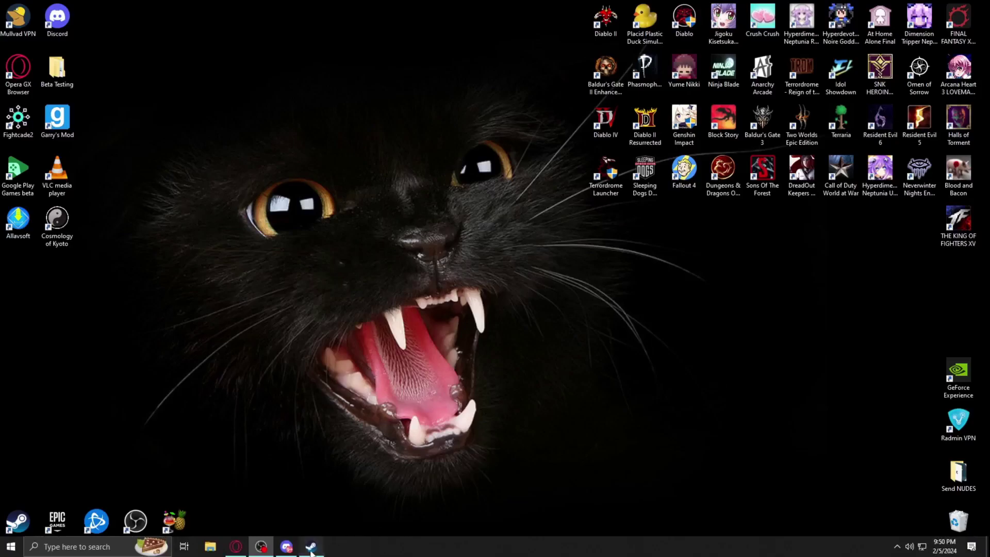
left_click(311, 548)
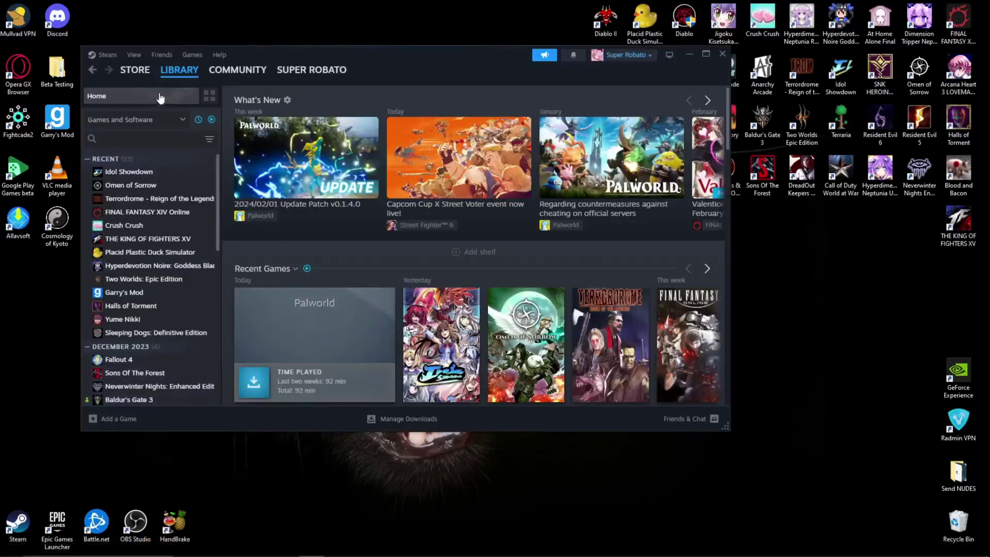
left_click(119, 424)
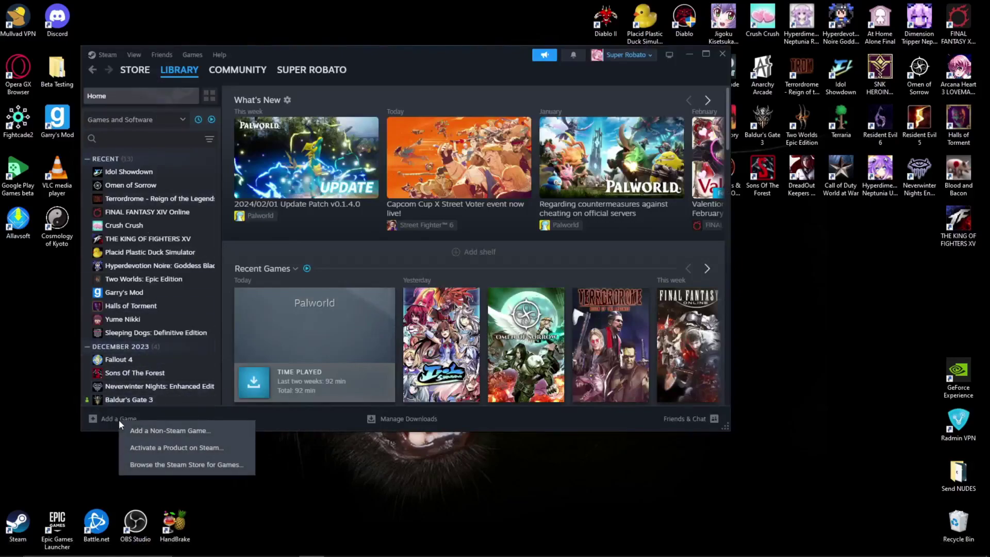
left_click(186, 436)
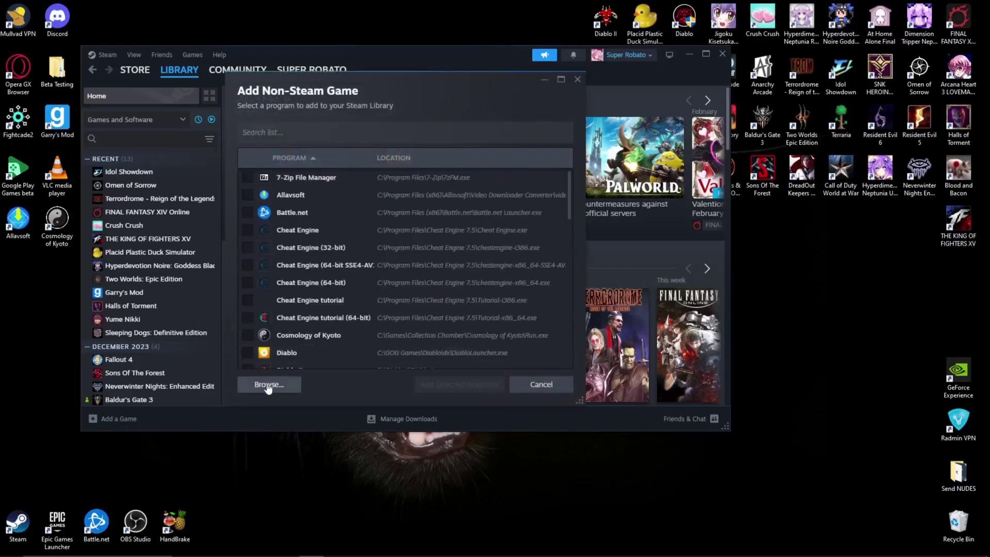
left_click(268, 385)
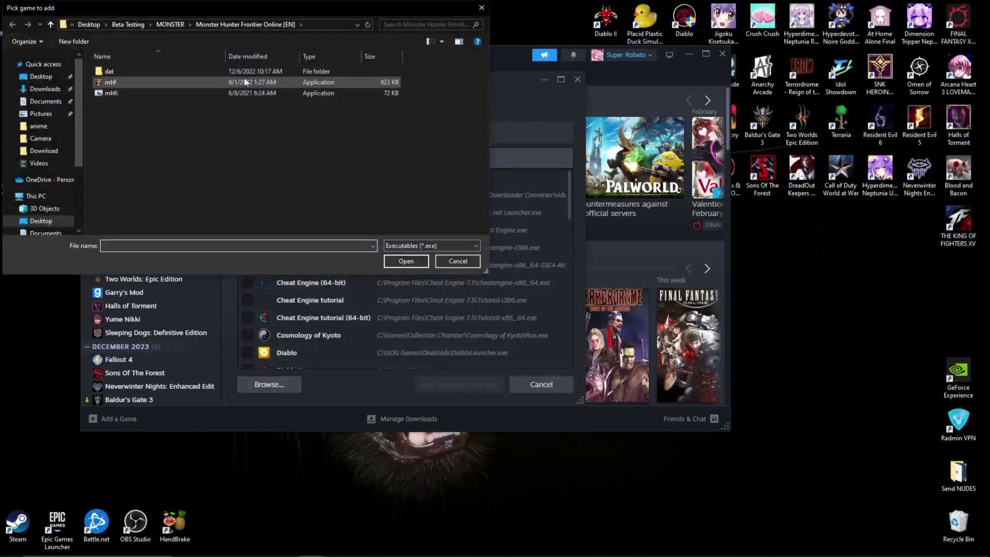
left_click(146, 82)
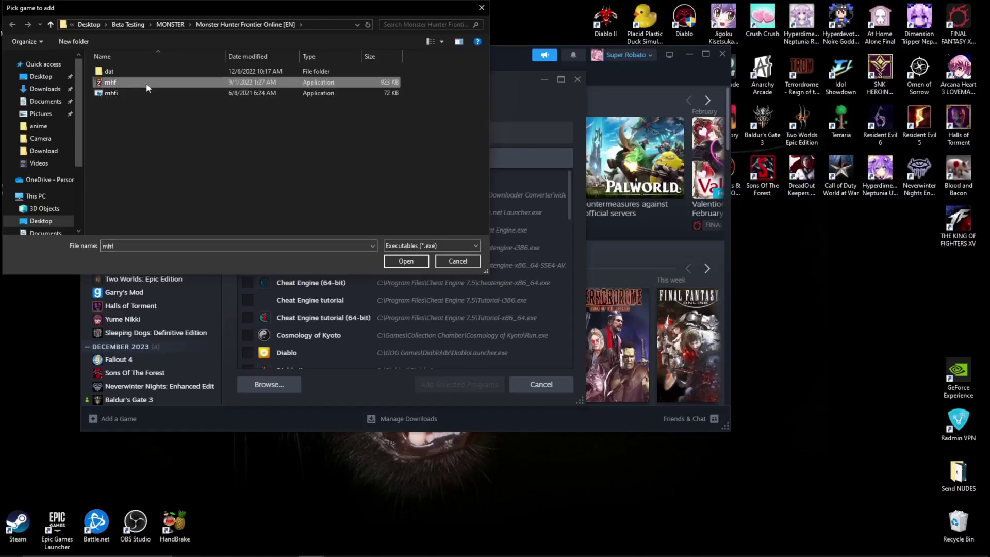
left_click(406, 262)
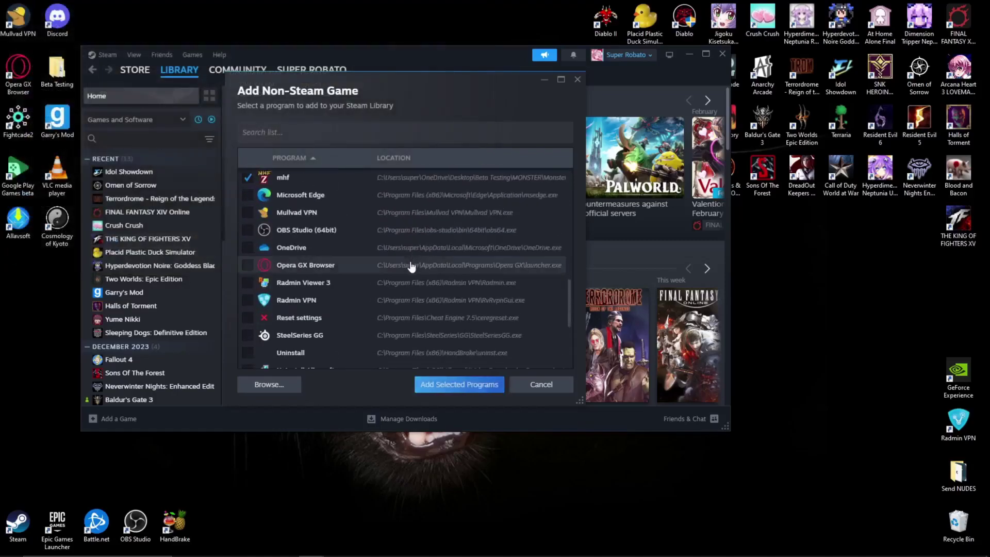
left_click(447, 394)
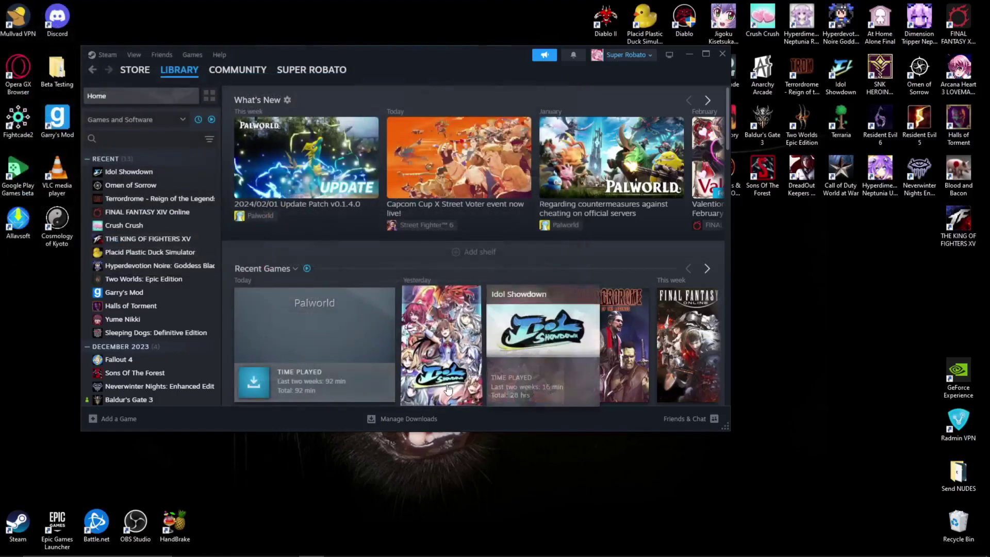
Step: Switch Steam from the Library into Big Picture mode
left_click(144, 138)
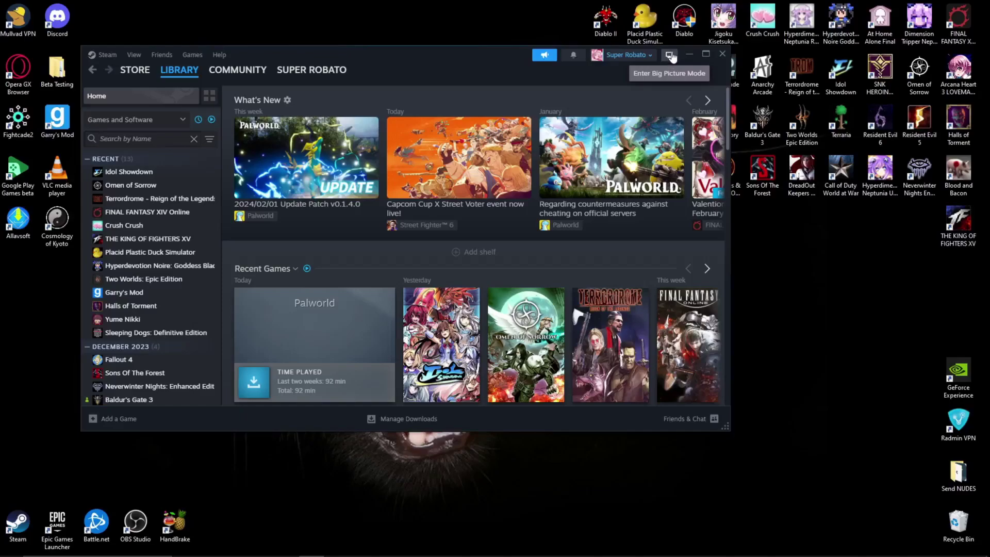
left_click(670, 54)
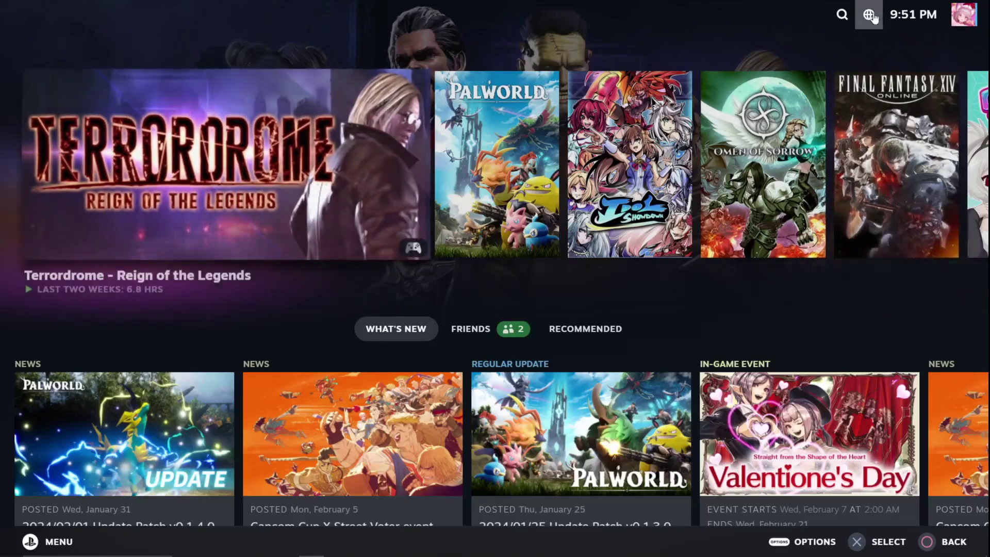
Step: Go to Big Picture's Controller settings, which list the connected PS4 Controller
left_click(870, 16)
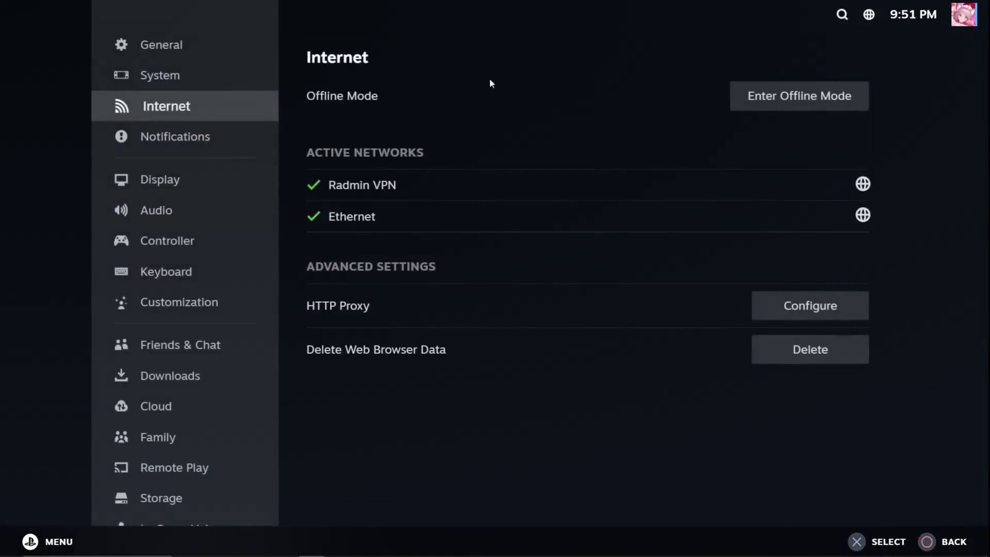
scroll(195, 423, "down", 2)
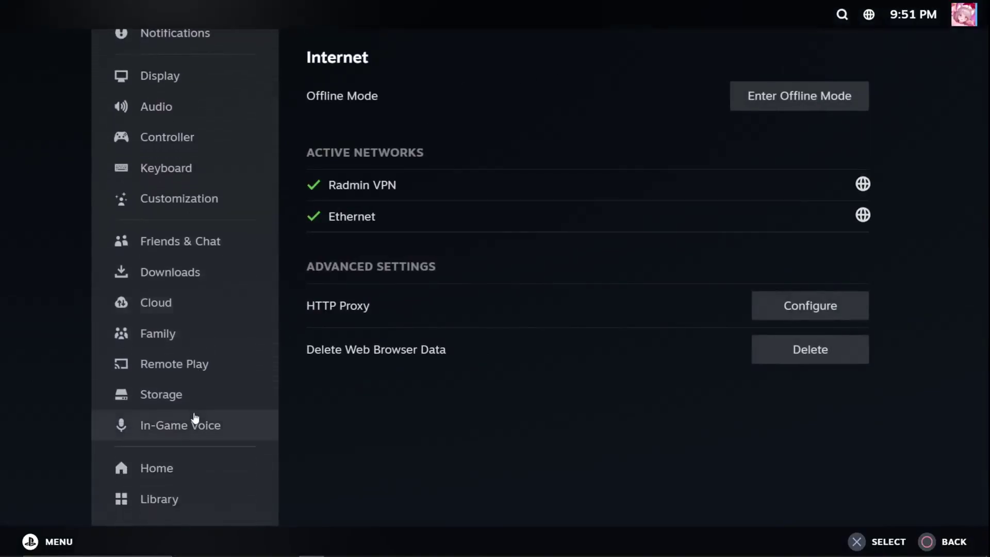
left_click(209, 133)
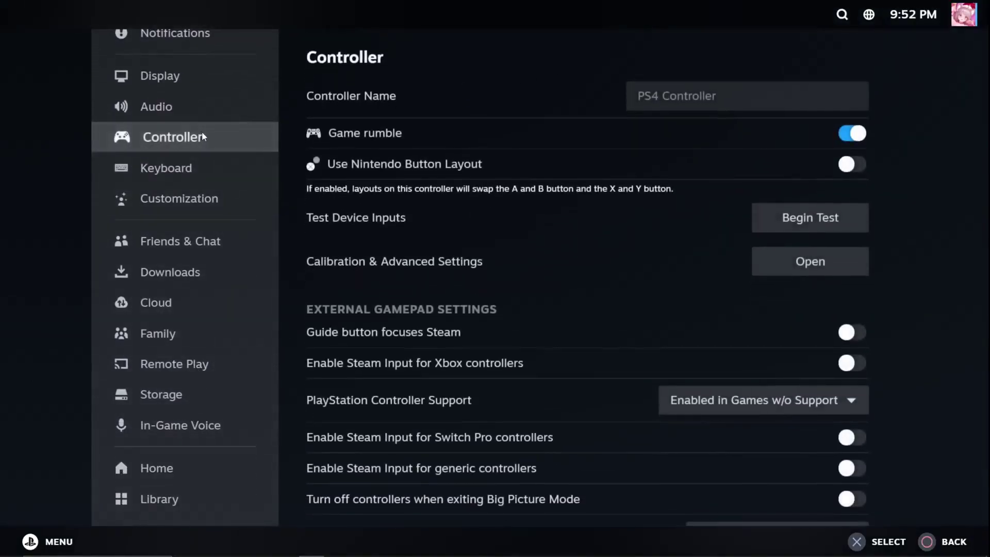
scroll(510, 201, "down", 2)
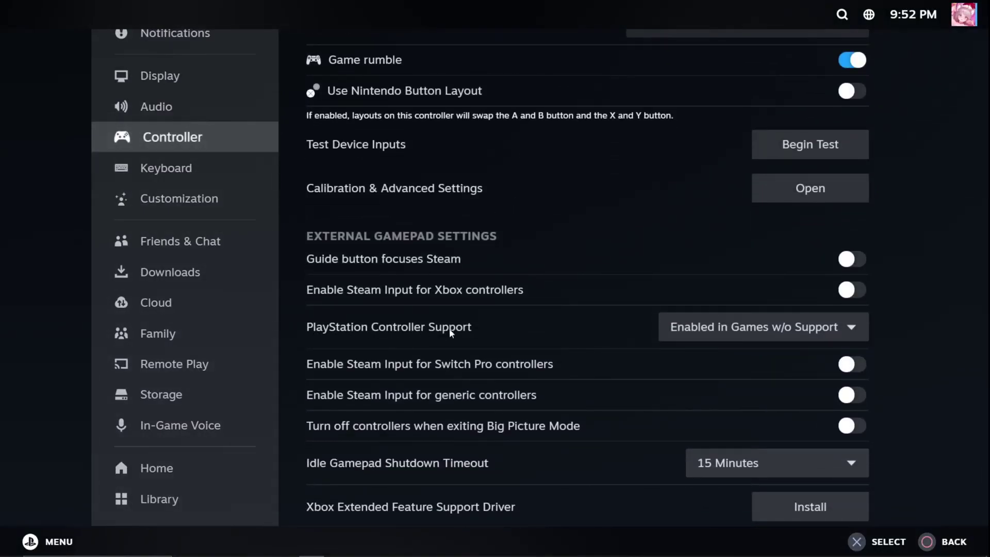
Step: Set PlayStation Controller Support to 'Enabled in Games w/o Support', then Alt+Tab away
left_click(697, 329)
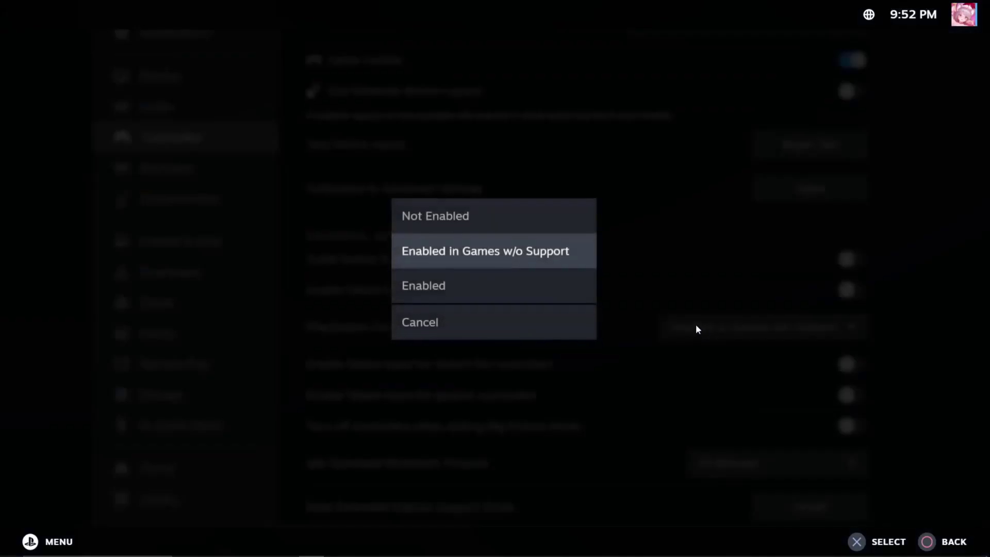
left_click(508, 252)
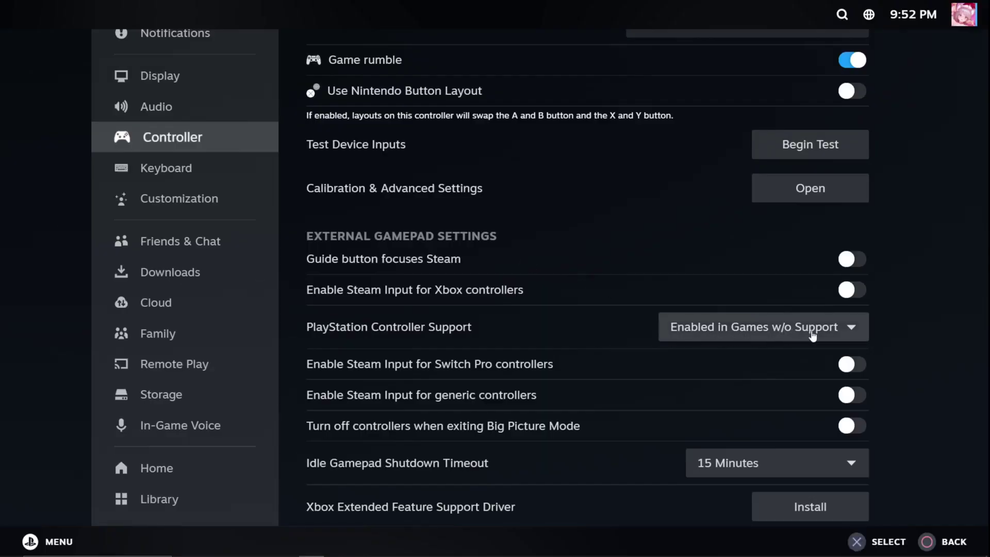
scroll(676, 310, "up", 2)
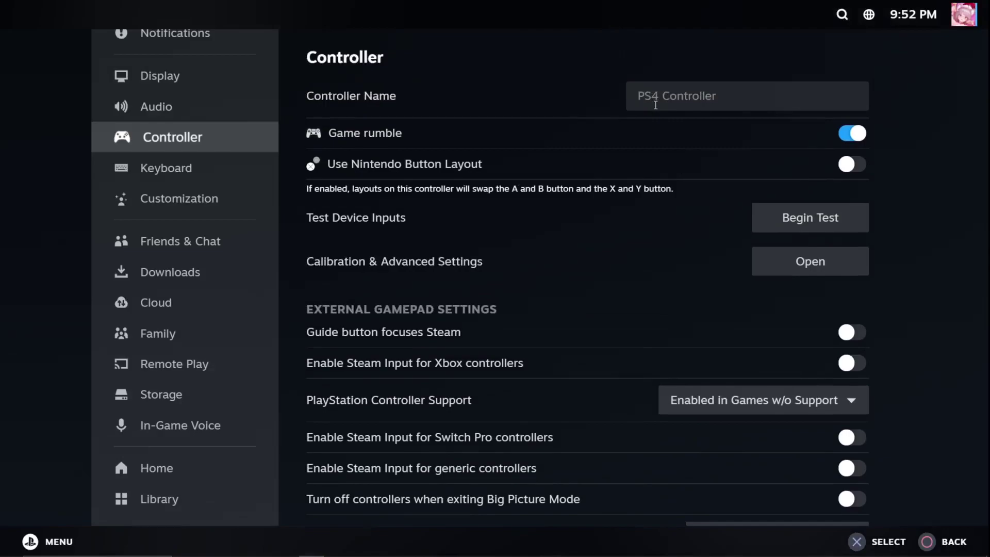
key("Down")
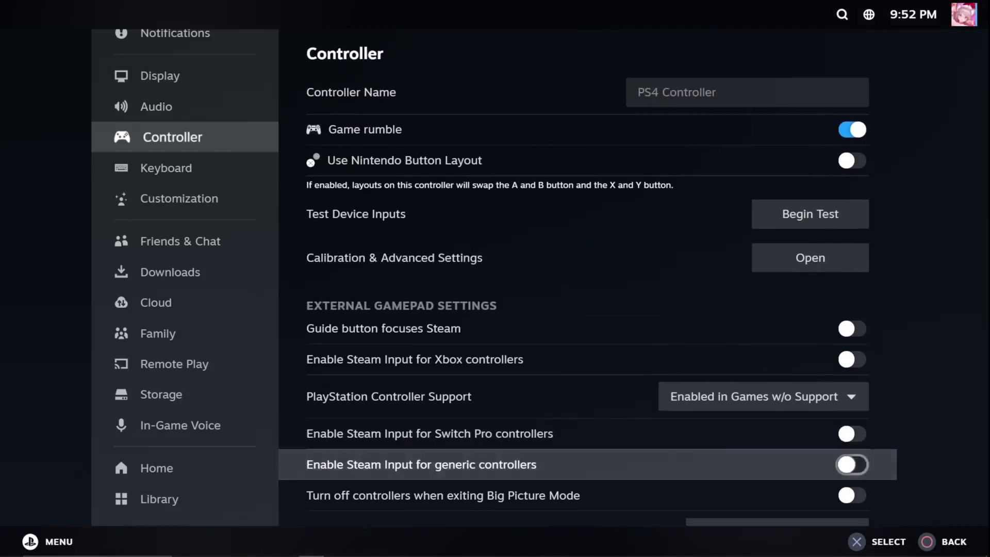
key("Up")
key("Up")
key("Up")
key("Up")
key("Up")
key("Up")
key("Up")
key("Up")
key("Up")
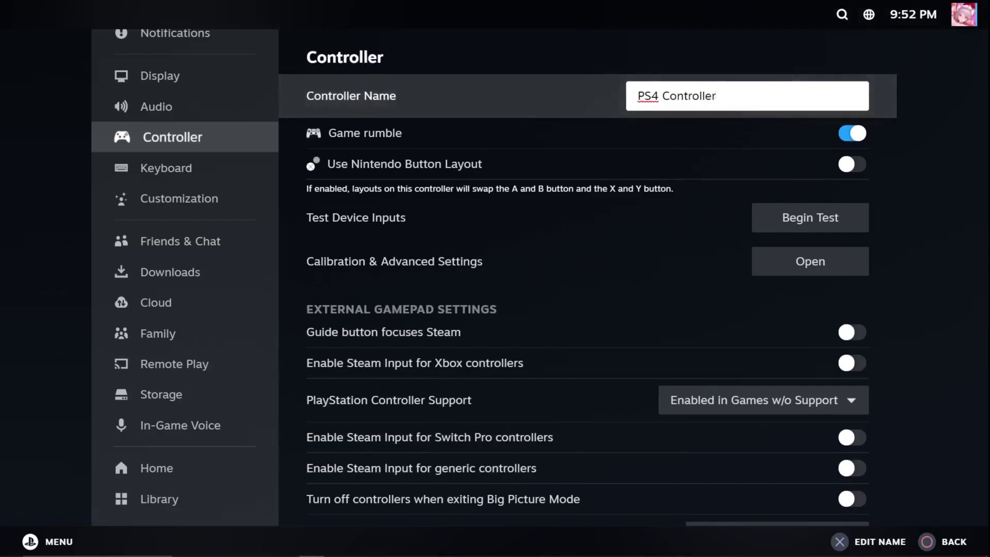
key("Down")
key("Down")
key("Down")
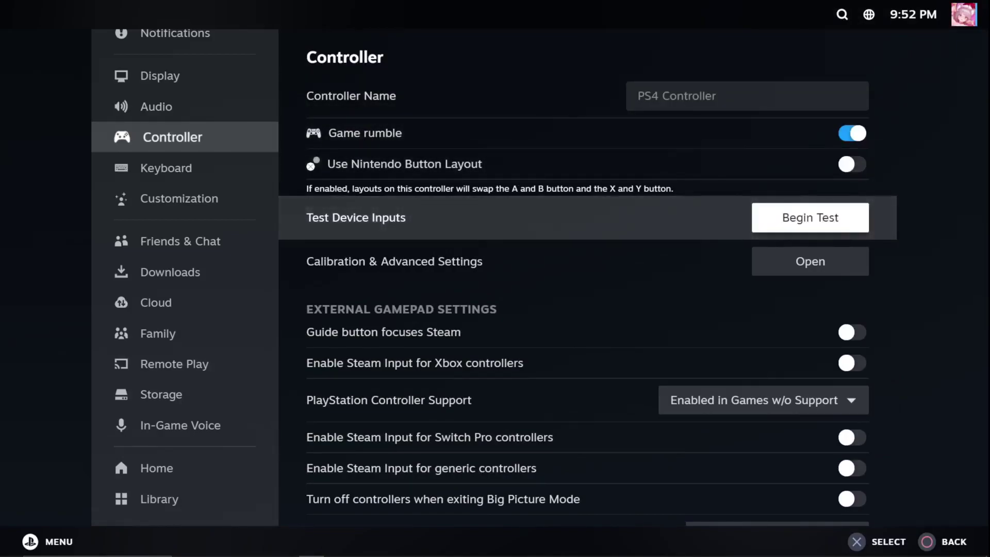
key("alt+Tab")
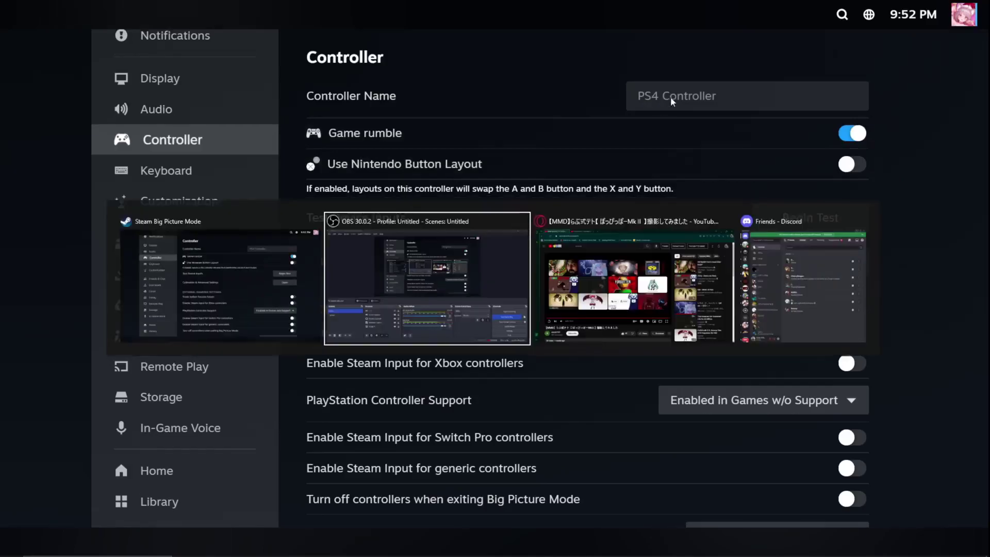
Step: Close Big Picture and relaunch the regular Steam window via a Start search for 'st'
left_click(314, 222)
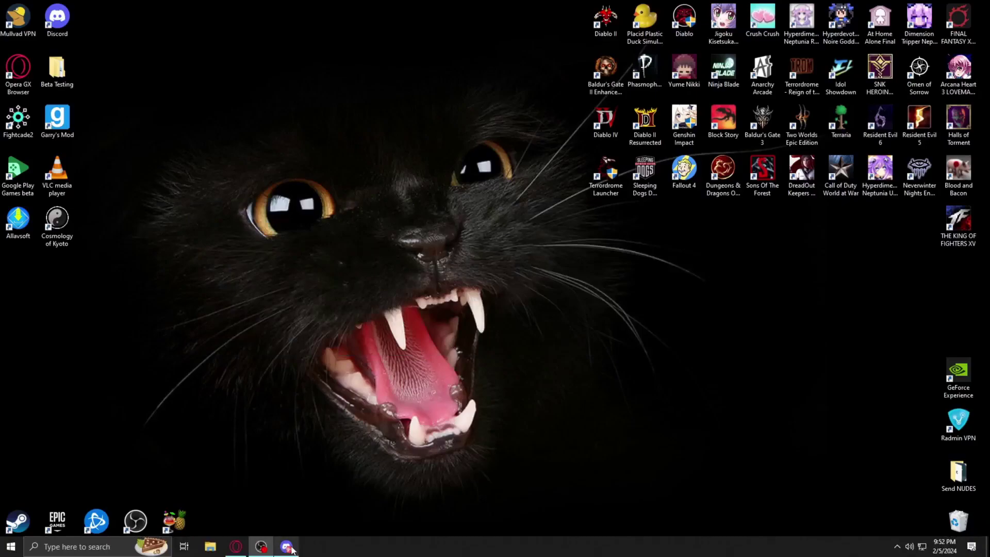
key("super")
type("st")
key("Return")
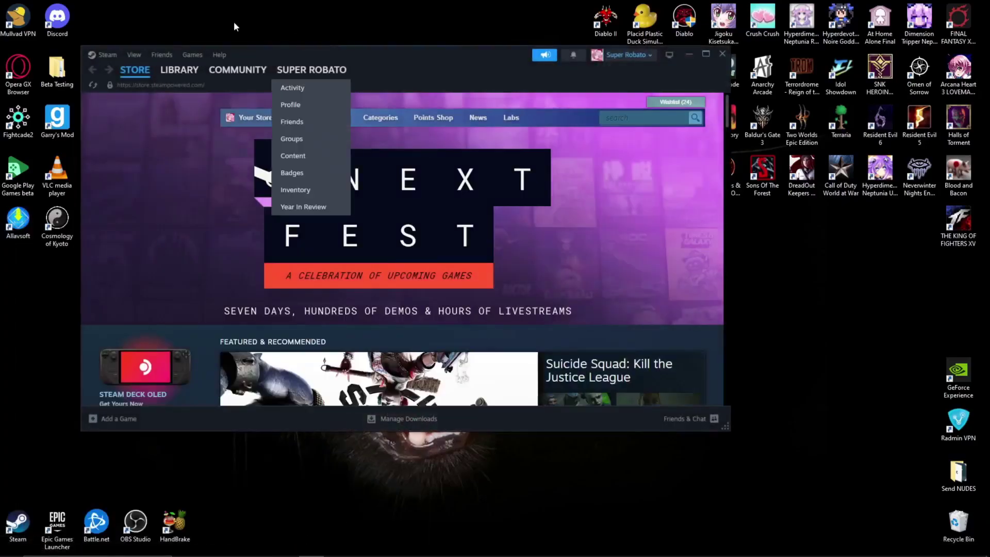
Step: Find 'mhf' in the Library and open its controller layout editor
left_click(179, 71)
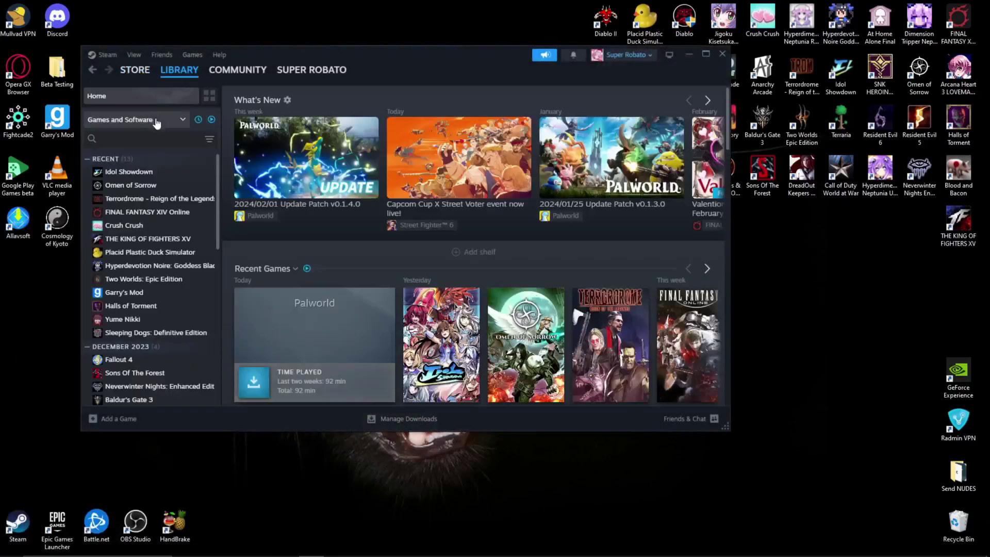
left_click(135, 137)
type("mhf")
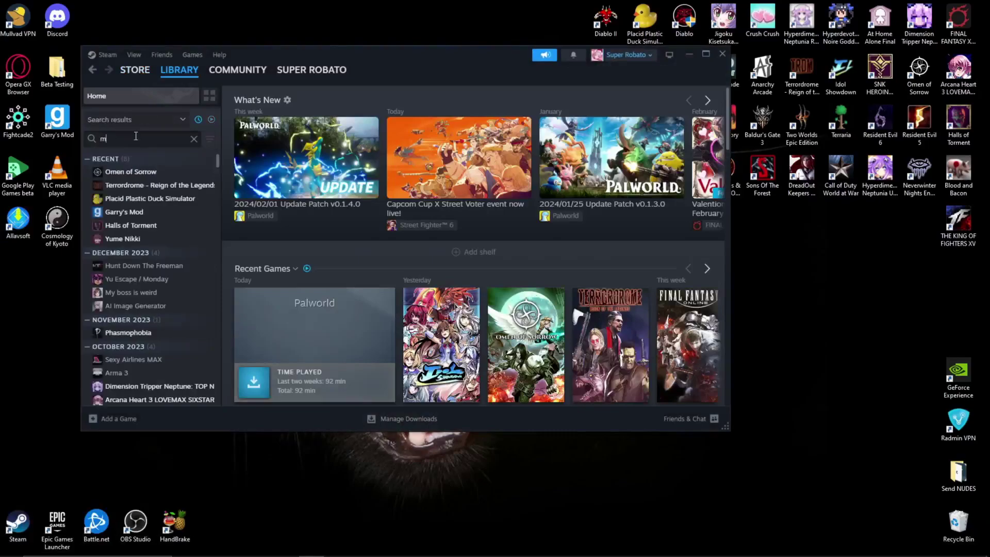
left_click(112, 171)
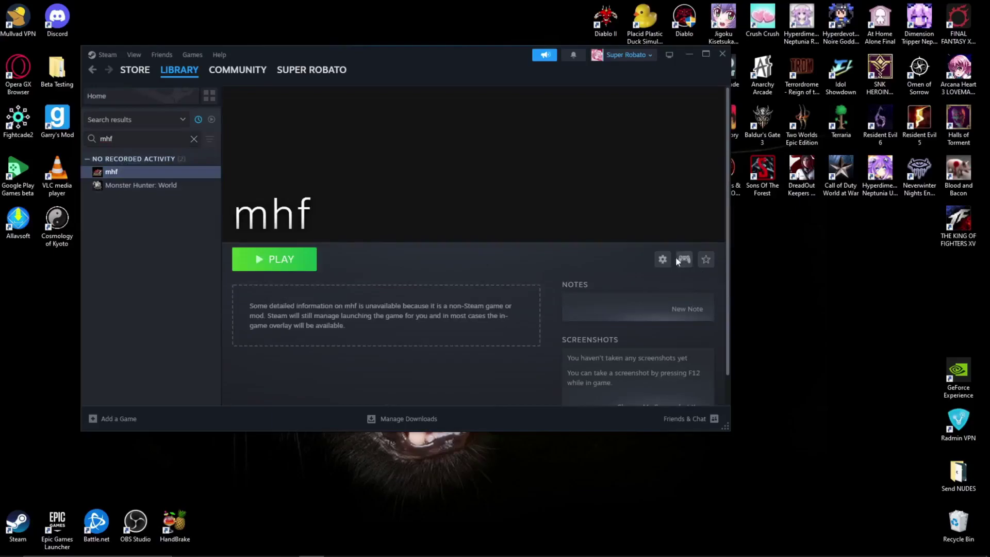
left_click(684, 260)
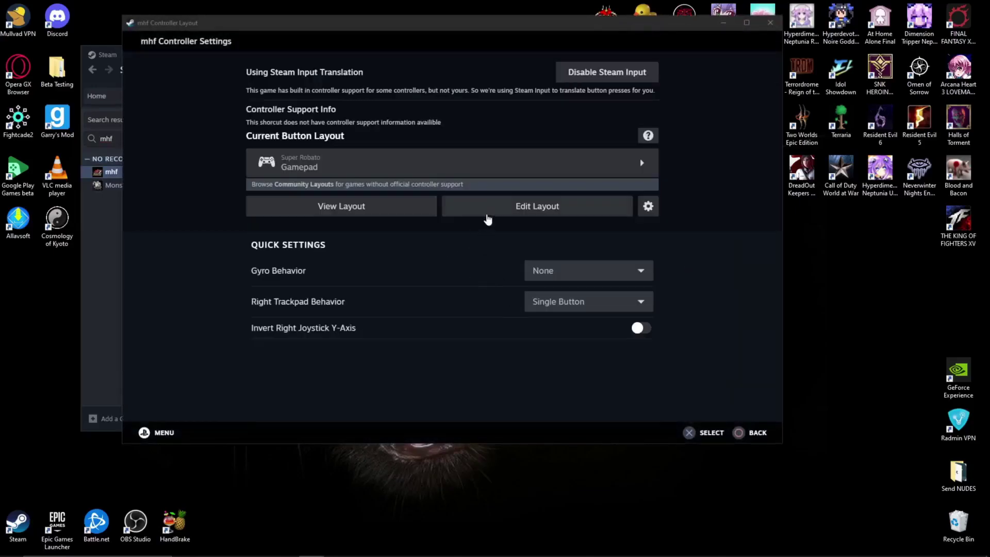
left_click(479, 211)
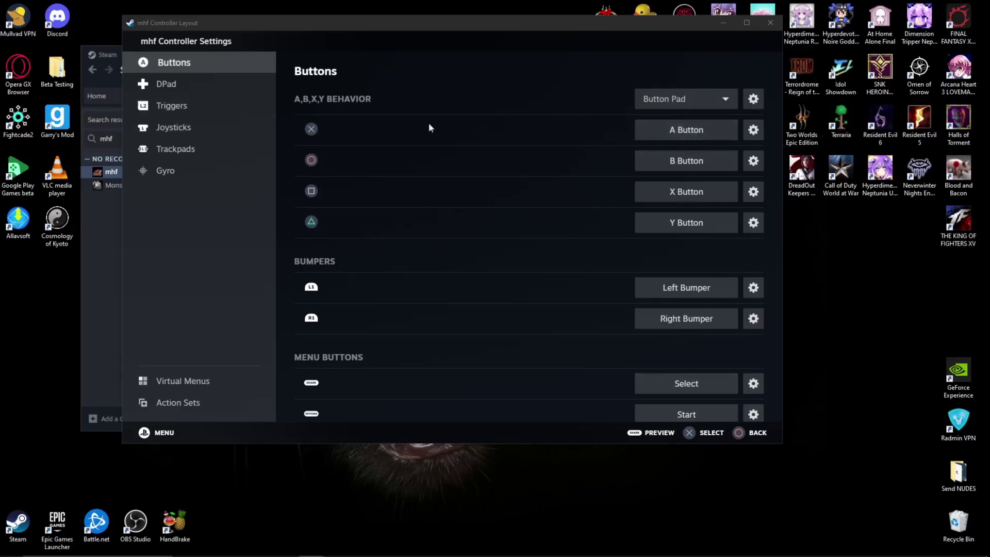
Step: Play mhf from Steam, log in on the launcher, and start the saved character
key("Escape")
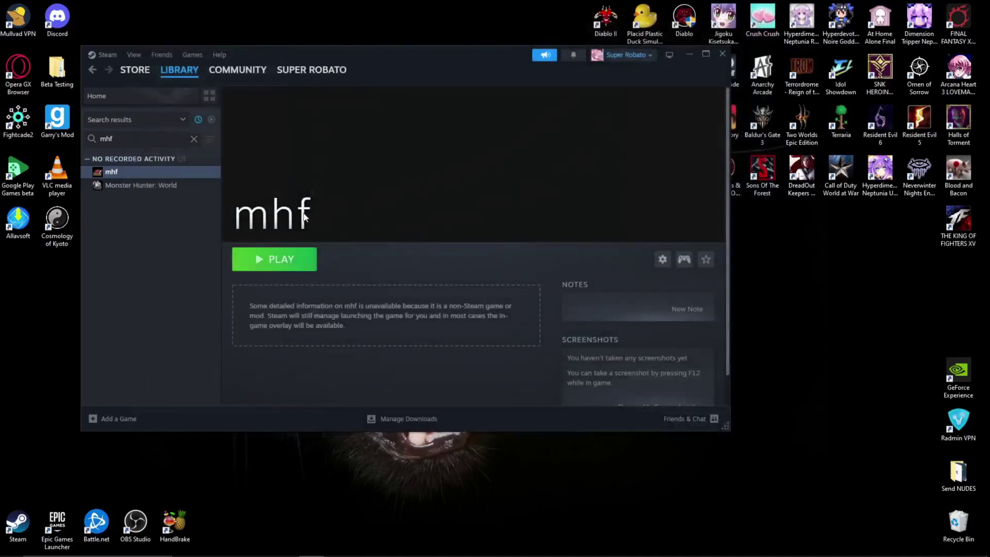
left_click(278, 260)
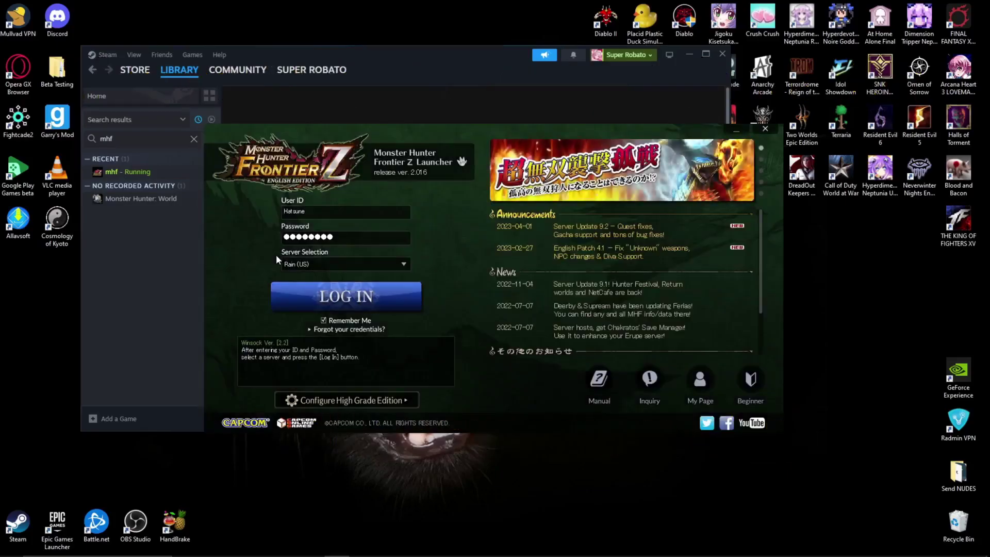
left_click(387, 292)
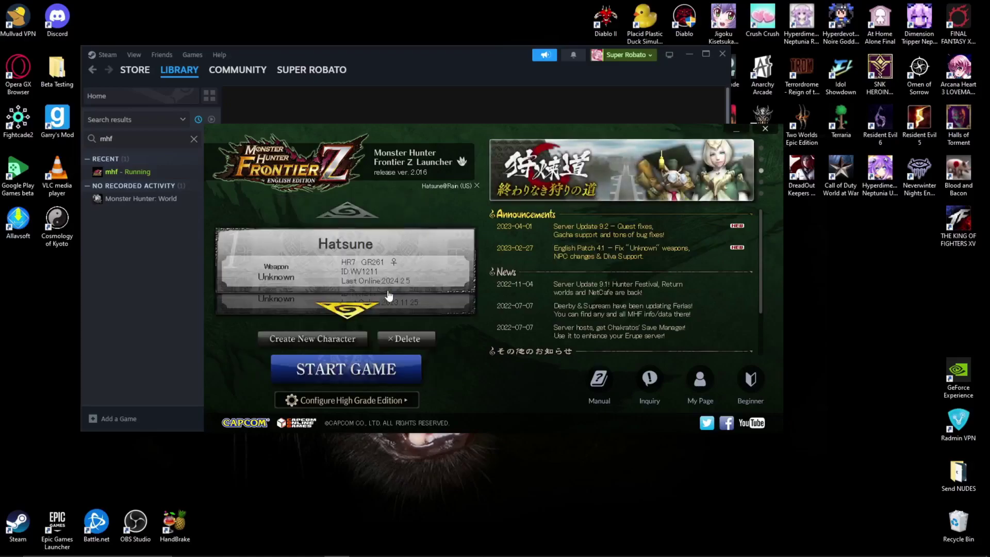
left_click(409, 373)
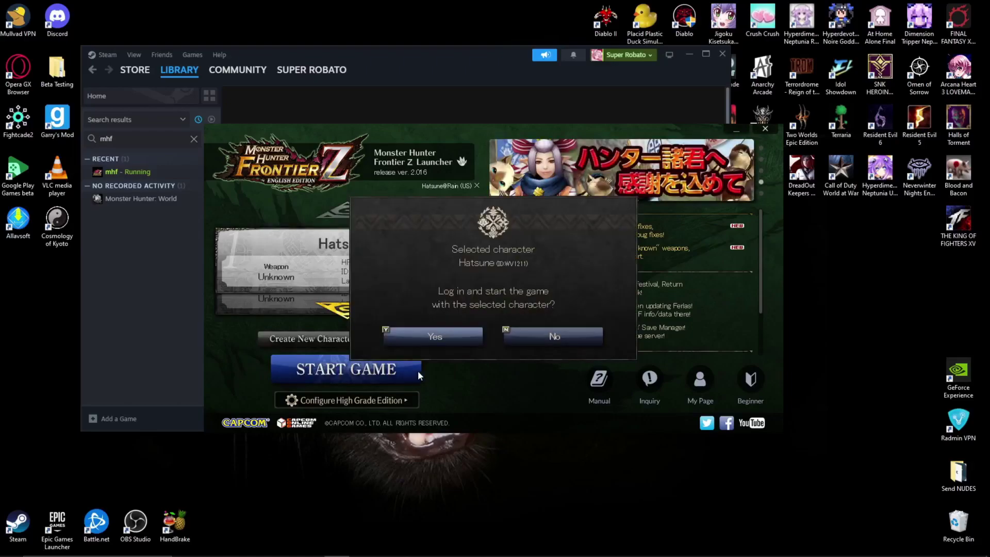
left_click(435, 344)
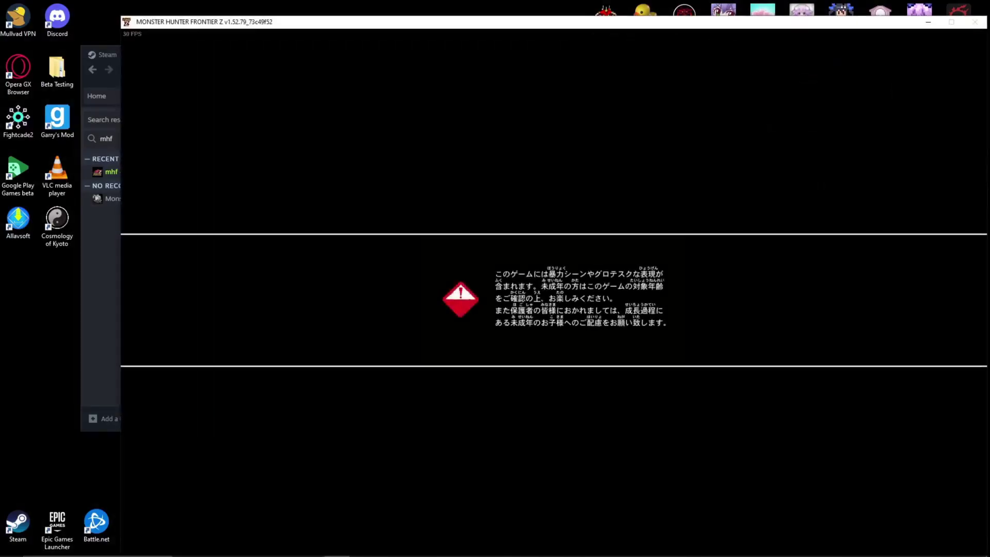
Step: Move the game window to the top, choose Game Start, dismiss the event notice, open the Move Menu
left_click_drag(694, 22, 665, 7)
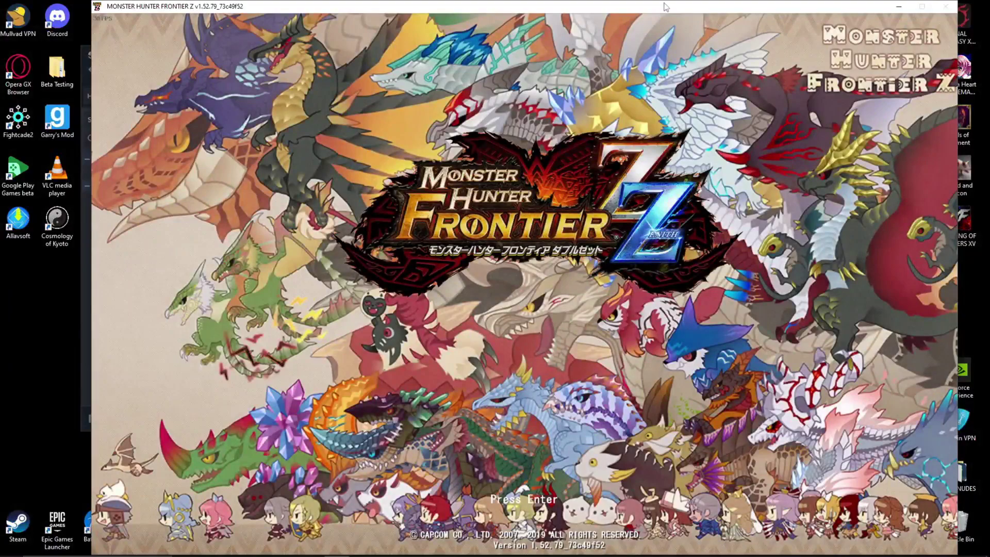
key("Return")
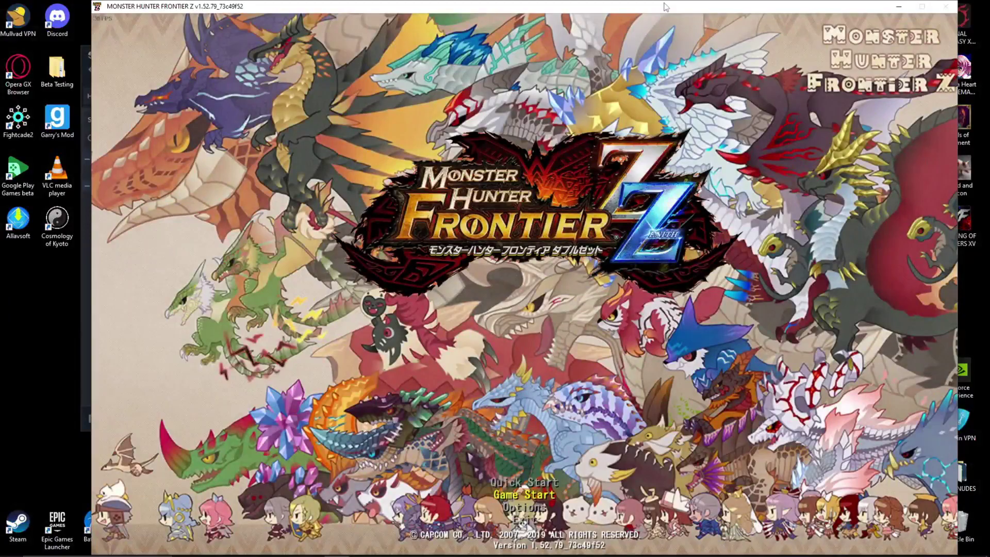
key("Return")
key("Return")
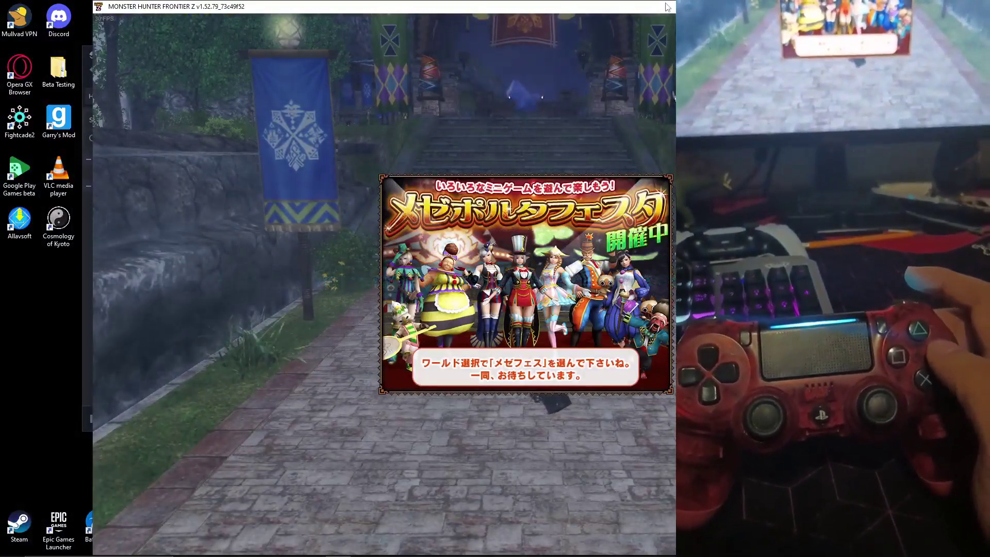
key("Return")
key("Return")
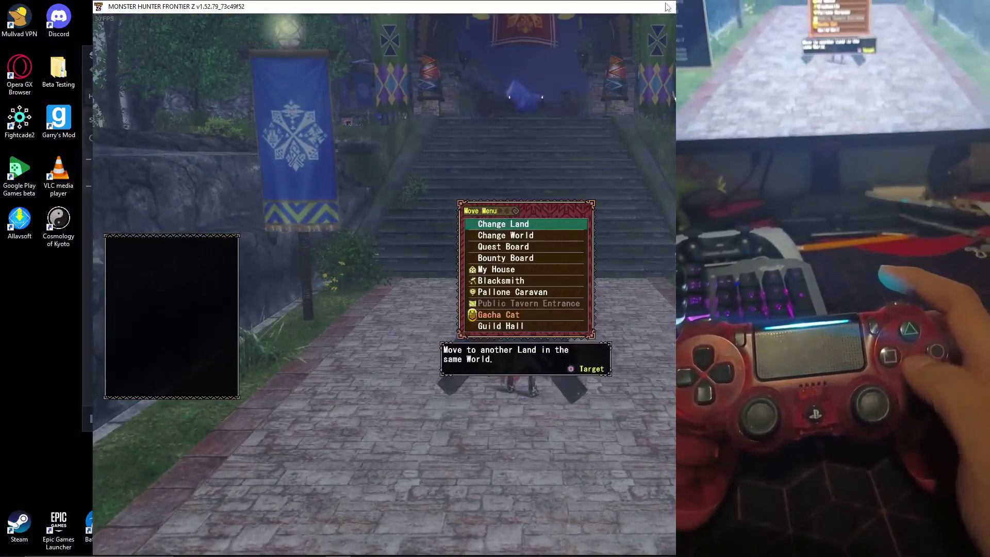
key("Escape")
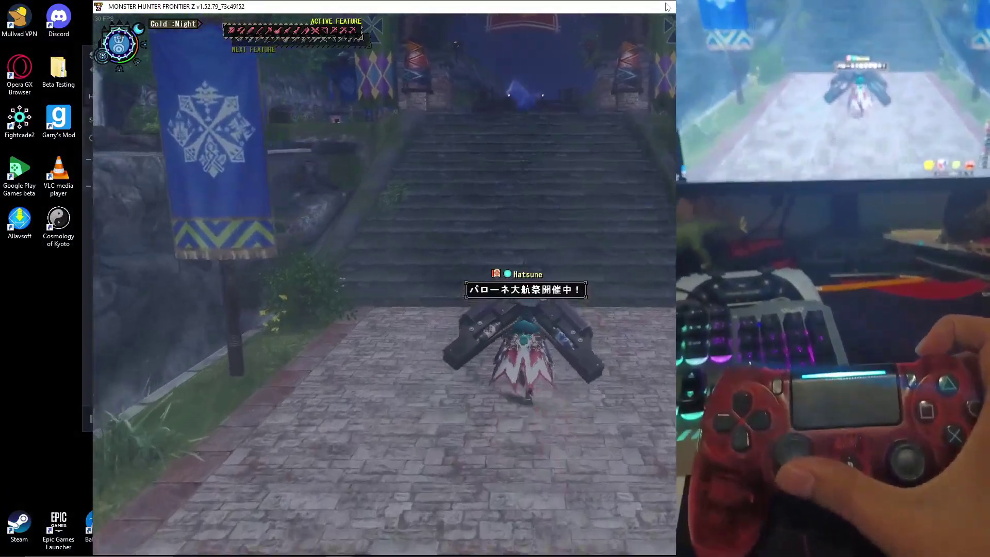